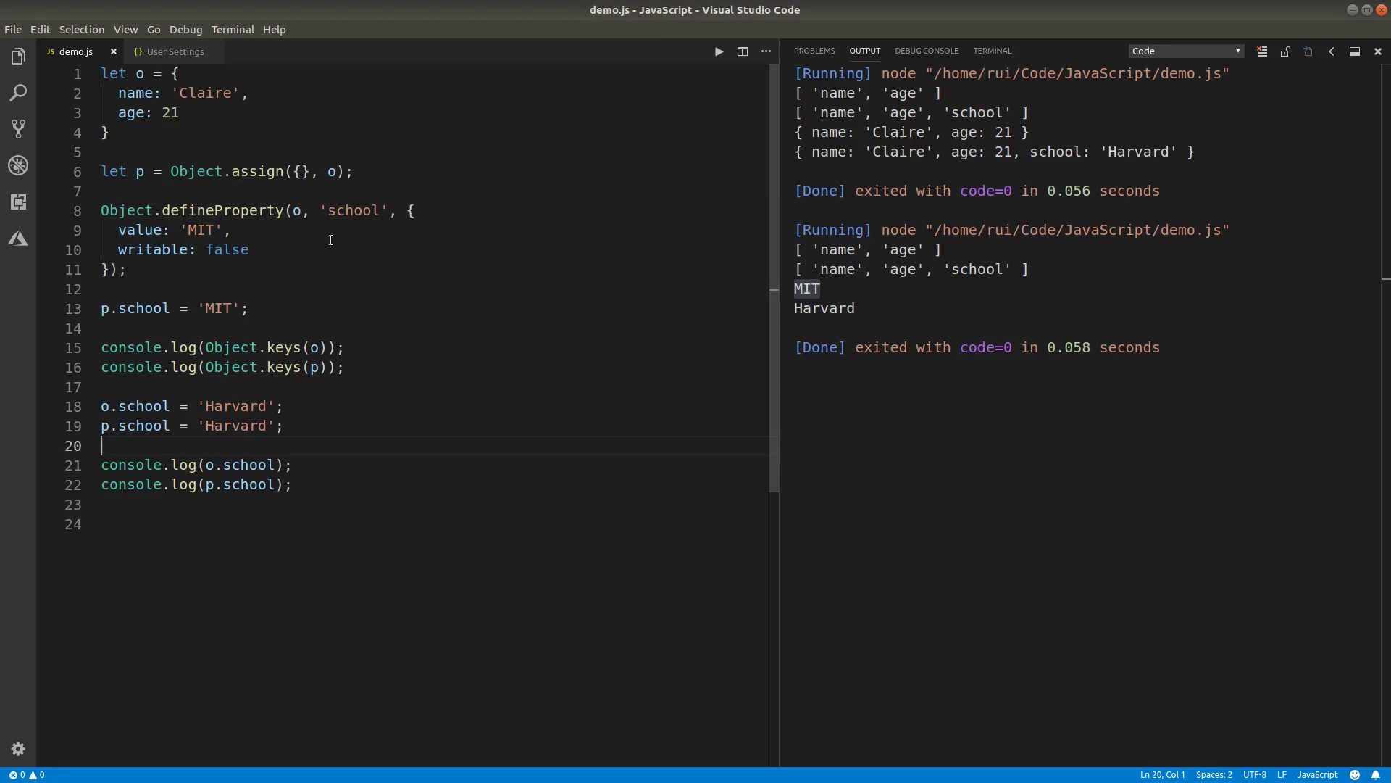
pyautogui.moveTo(250, 308); pyautogui.dragTo(66, 312)
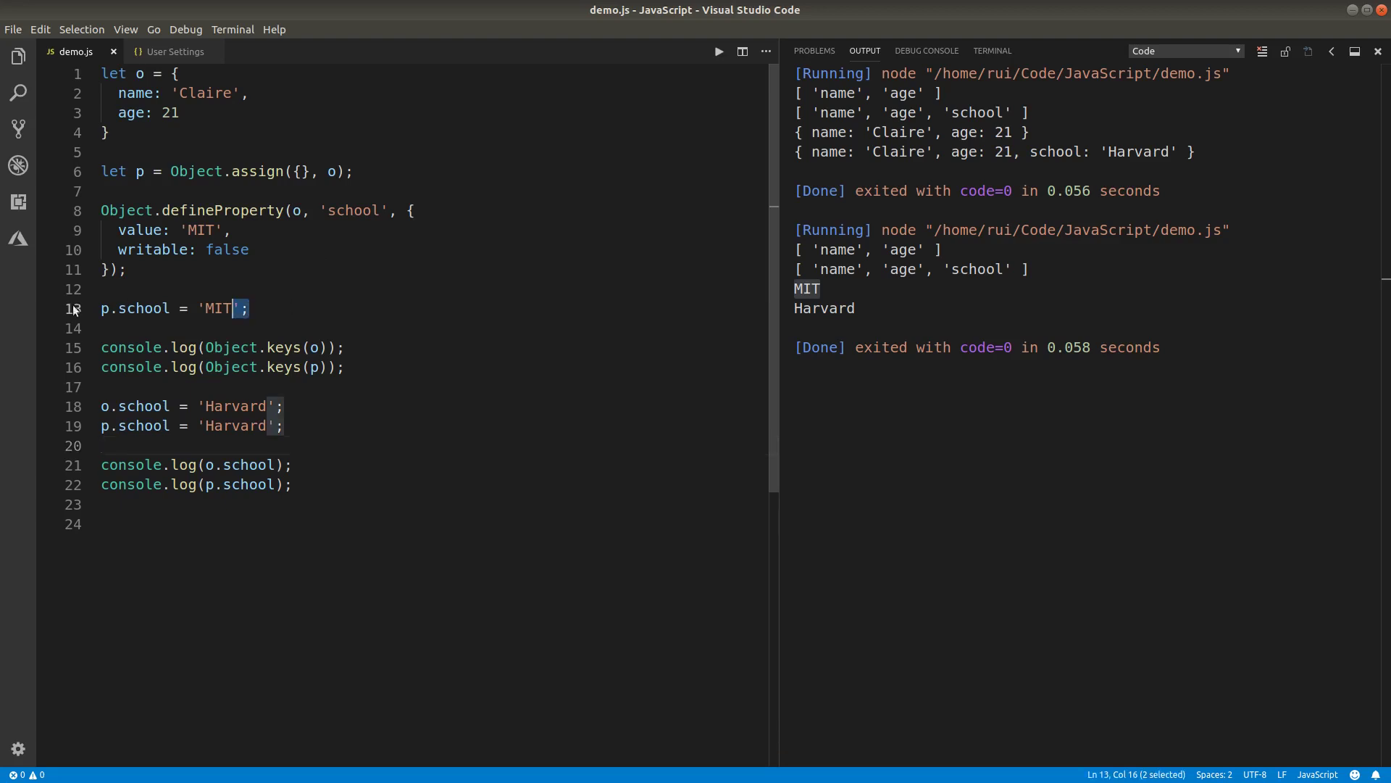
pyautogui.click(114, 315)
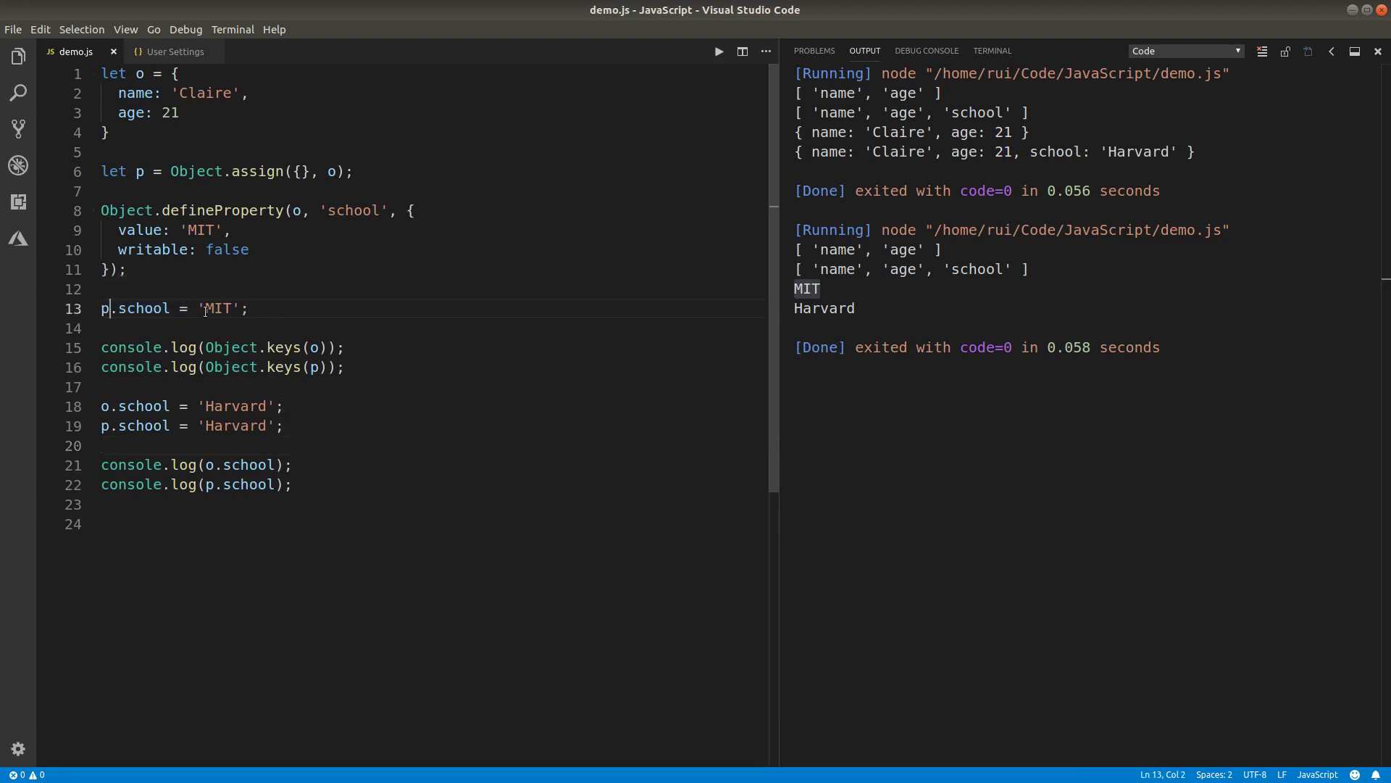
pyautogui.moveTo(251, 309); pyautogui.dragTo(88, 310)
pyautogui.click(169, 272)
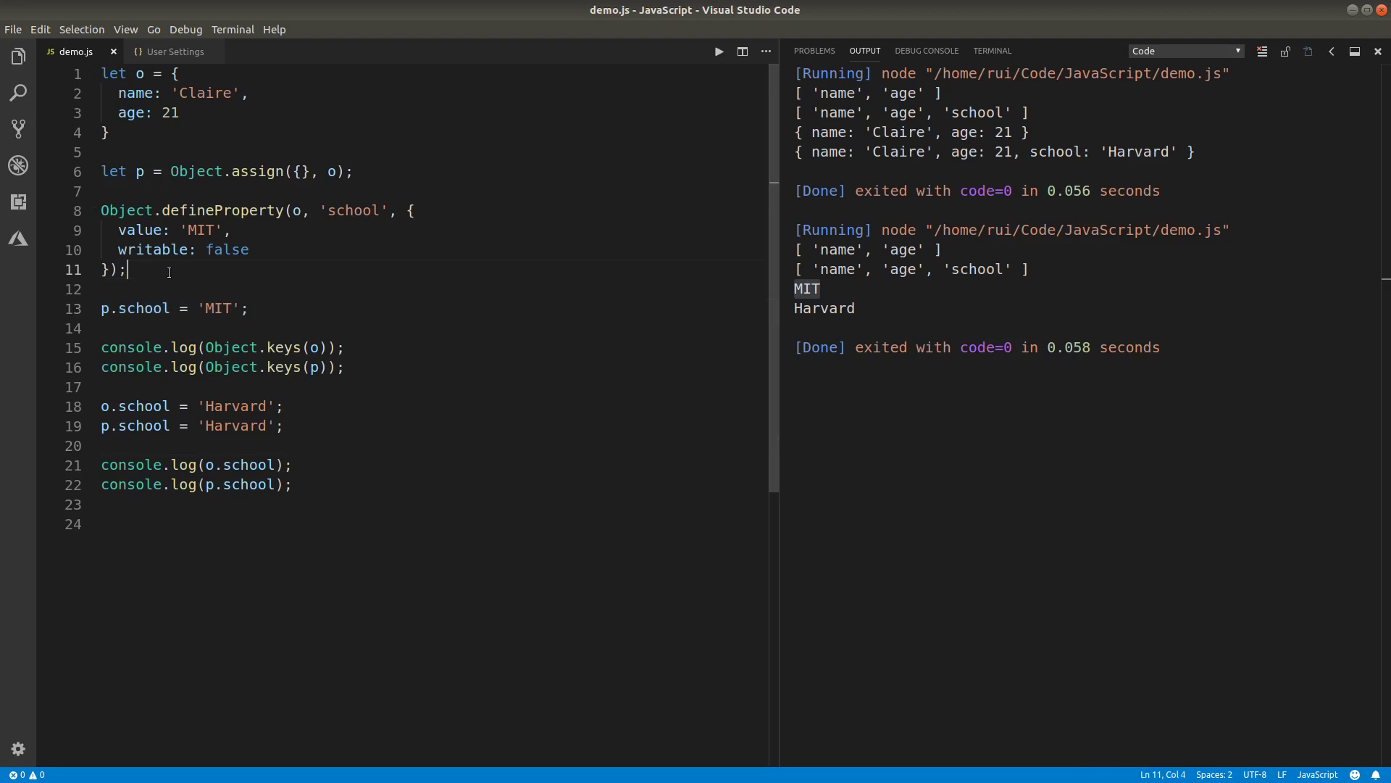
pyautogui.keyDown('shift'); pyautogui.click(94, 215); pyautogui.keyUp('shift')
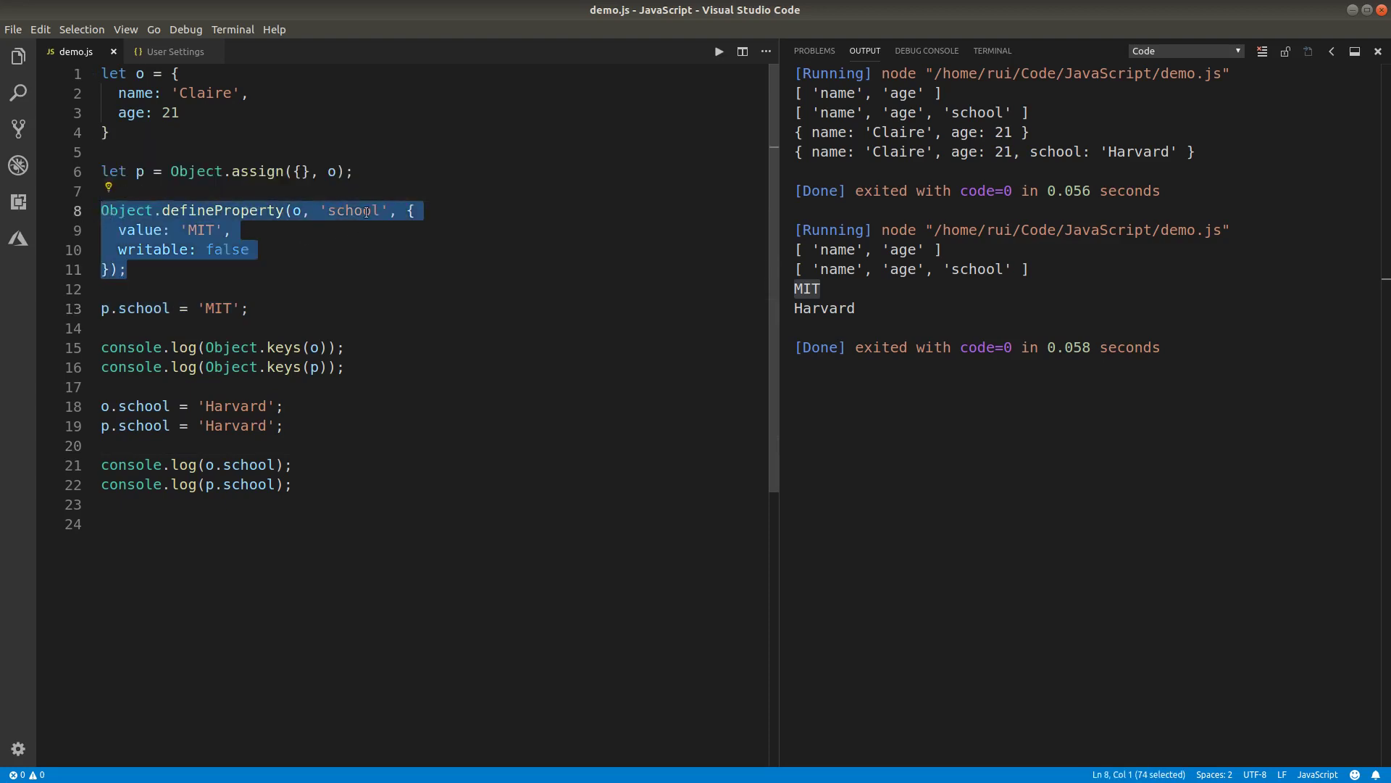
pyautogui.click(366, 210)
pyautogui.doubleClick(201, 230)
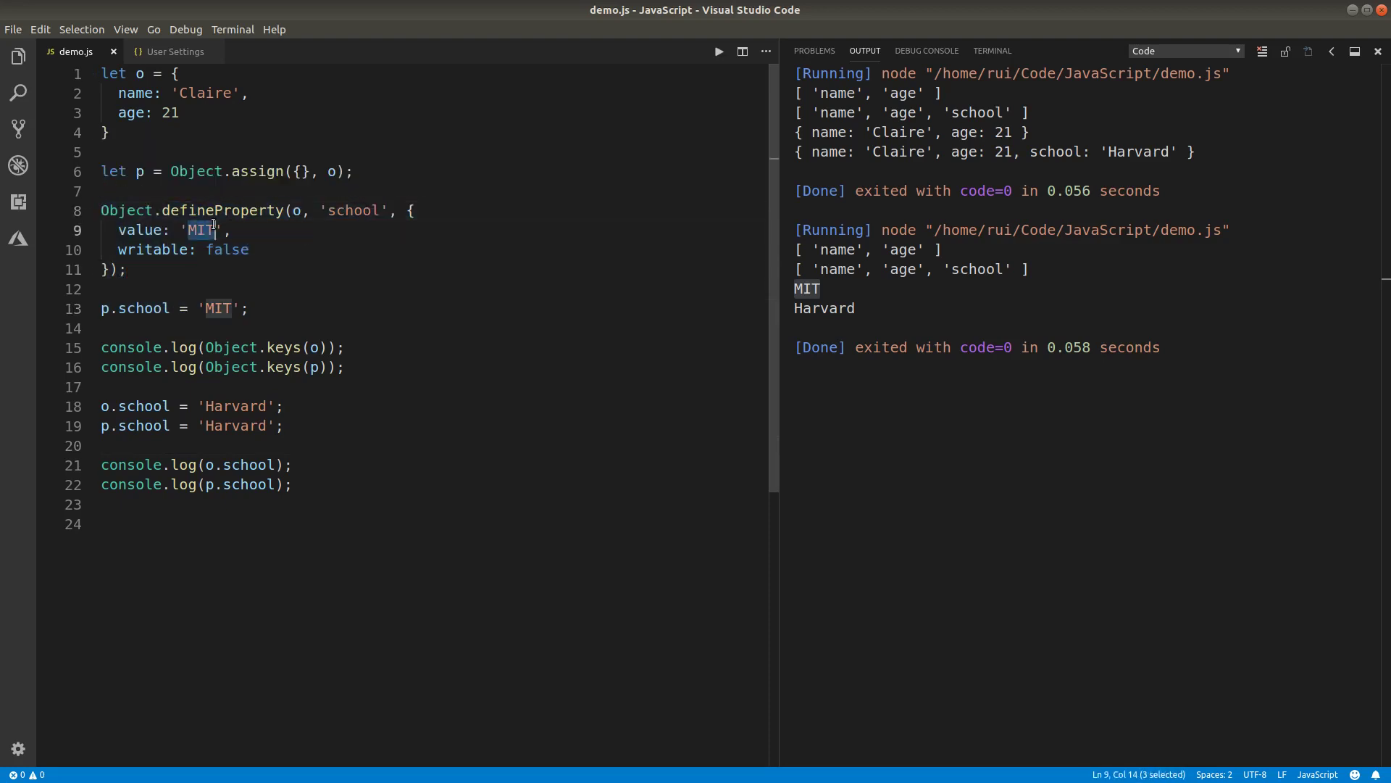
pyautogui.click(174, 279)
pyautogui.keyDown('shift'); pyautogui.click(95, 193); pyautogui.keyUp('shift')
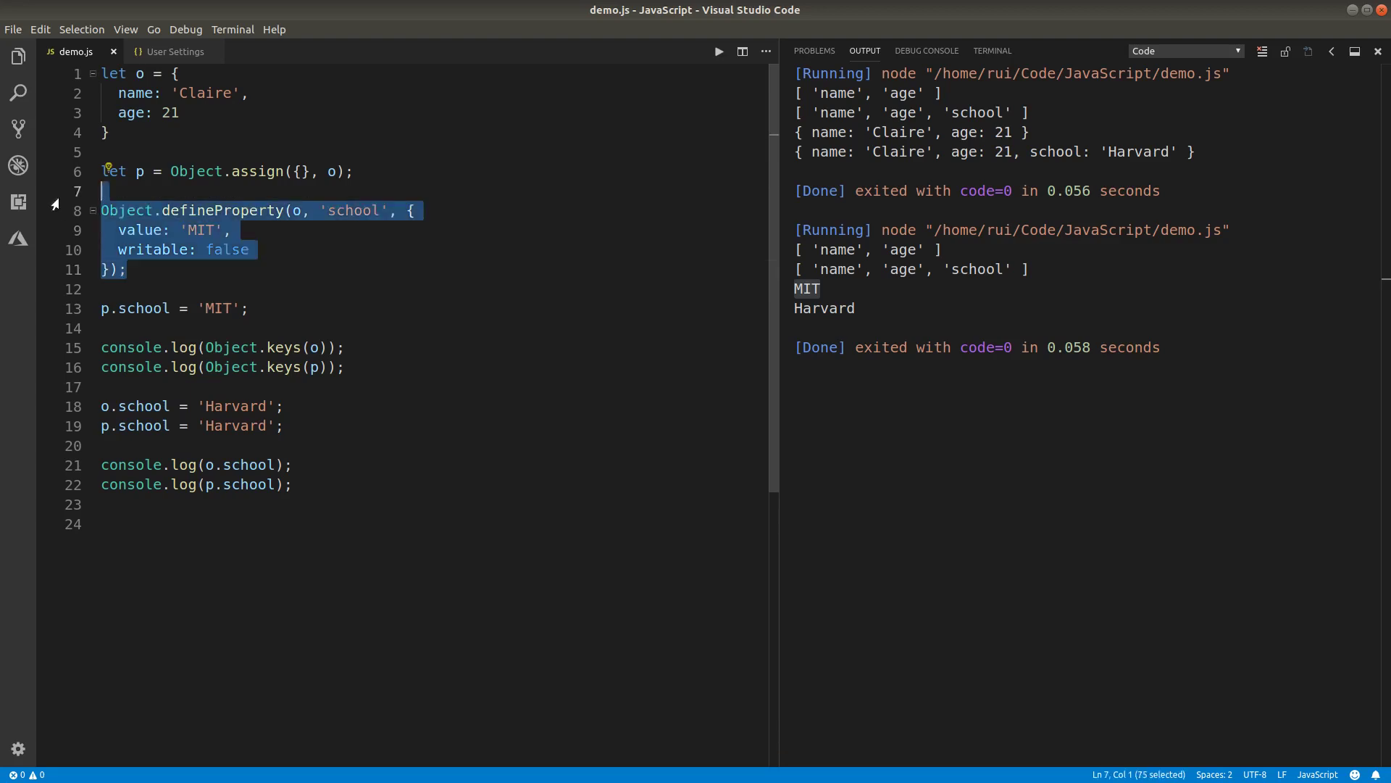
pyautogui.click(356, 263)
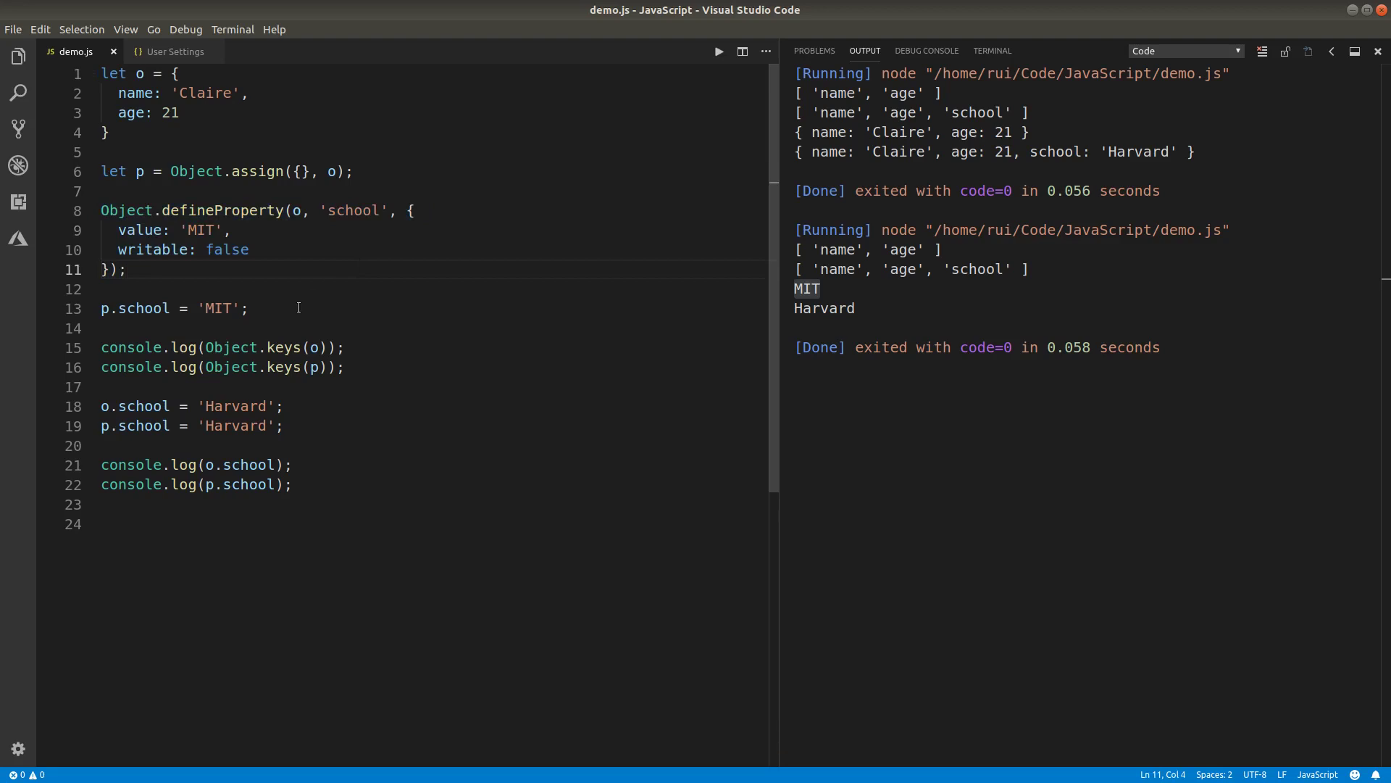
pyautogui.moveTo(298, 308); pyautogui.dragTo(99, 312)
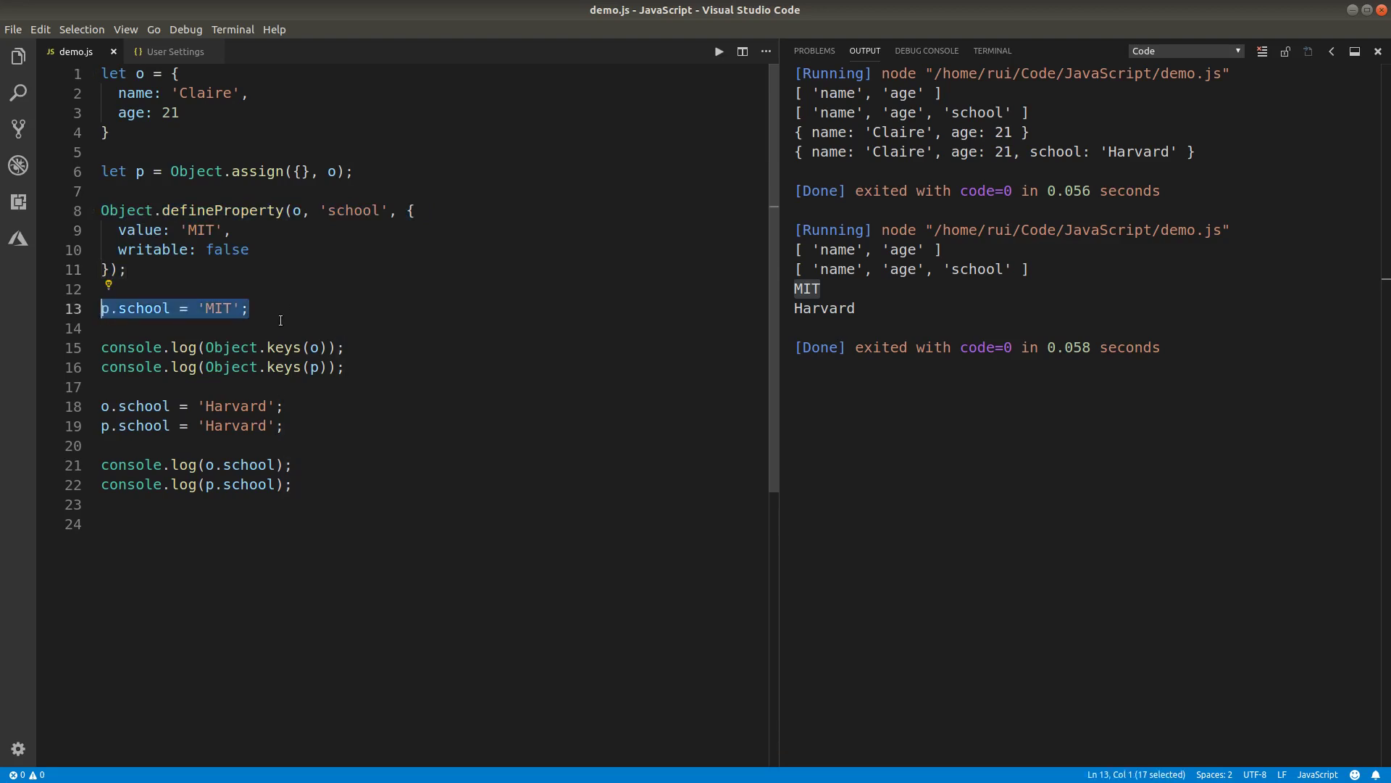
pyautogui.click(232, 310)
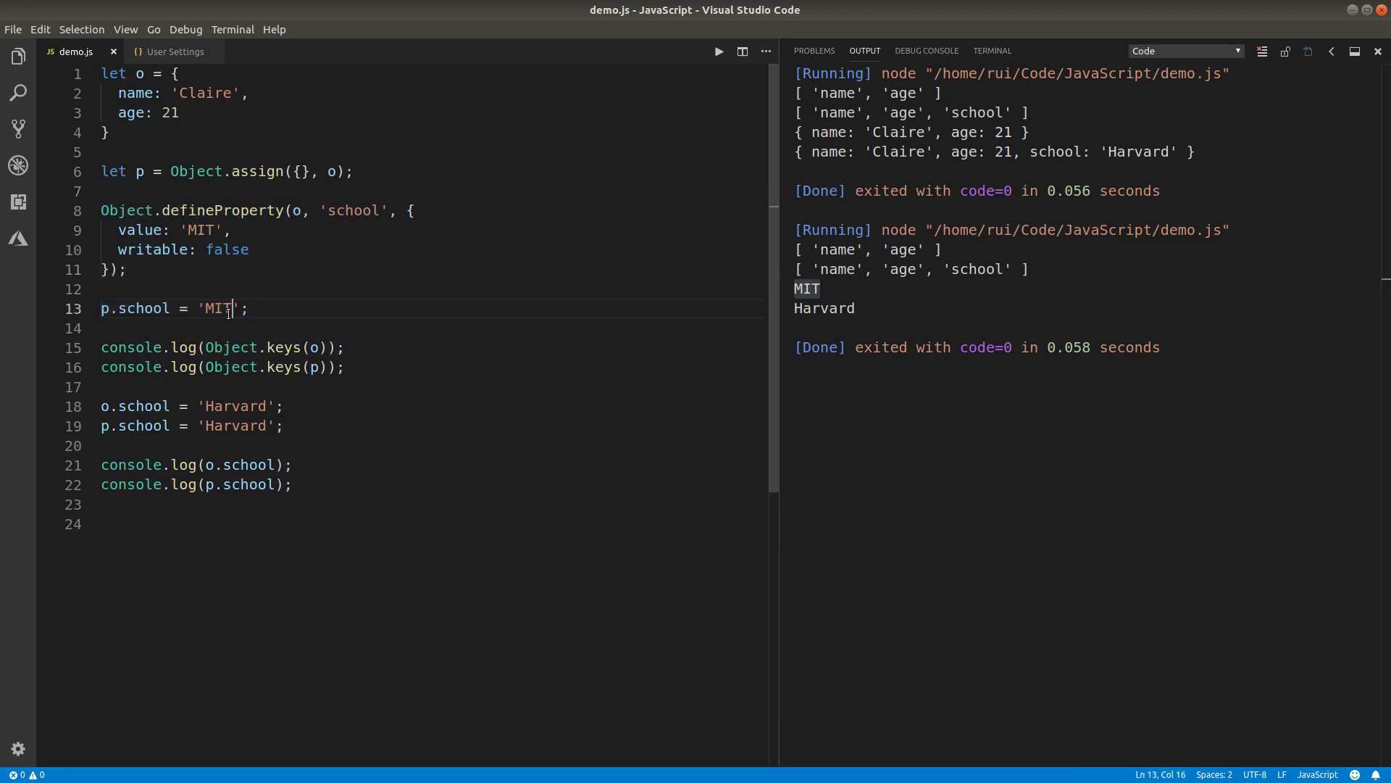
pyautogui.press('End')
pyautogui.hotkey('shift', 'Home')
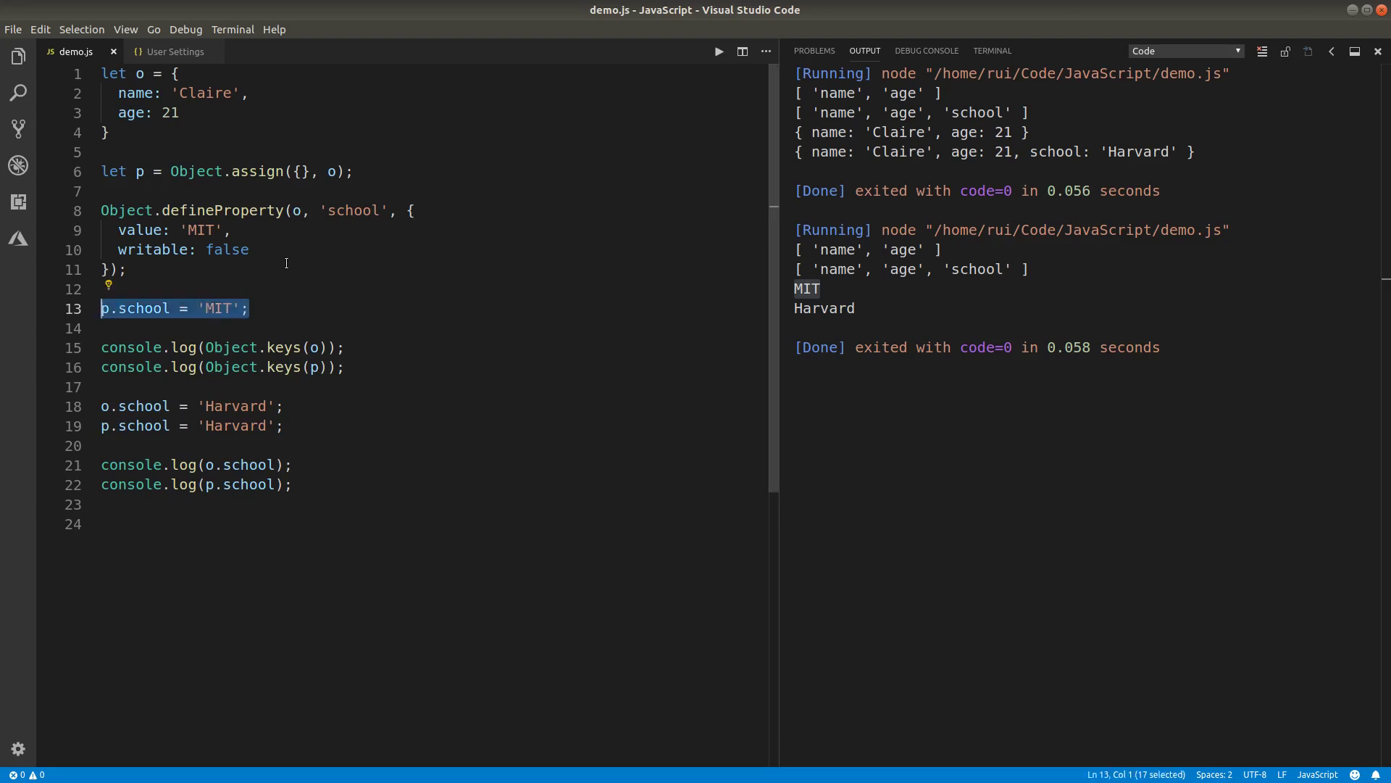
pyautogui.click(172, 131)
pyautogui.keyDown('shift'); pyautogui.click(77, 71); pyautogui.keyUp('shift')
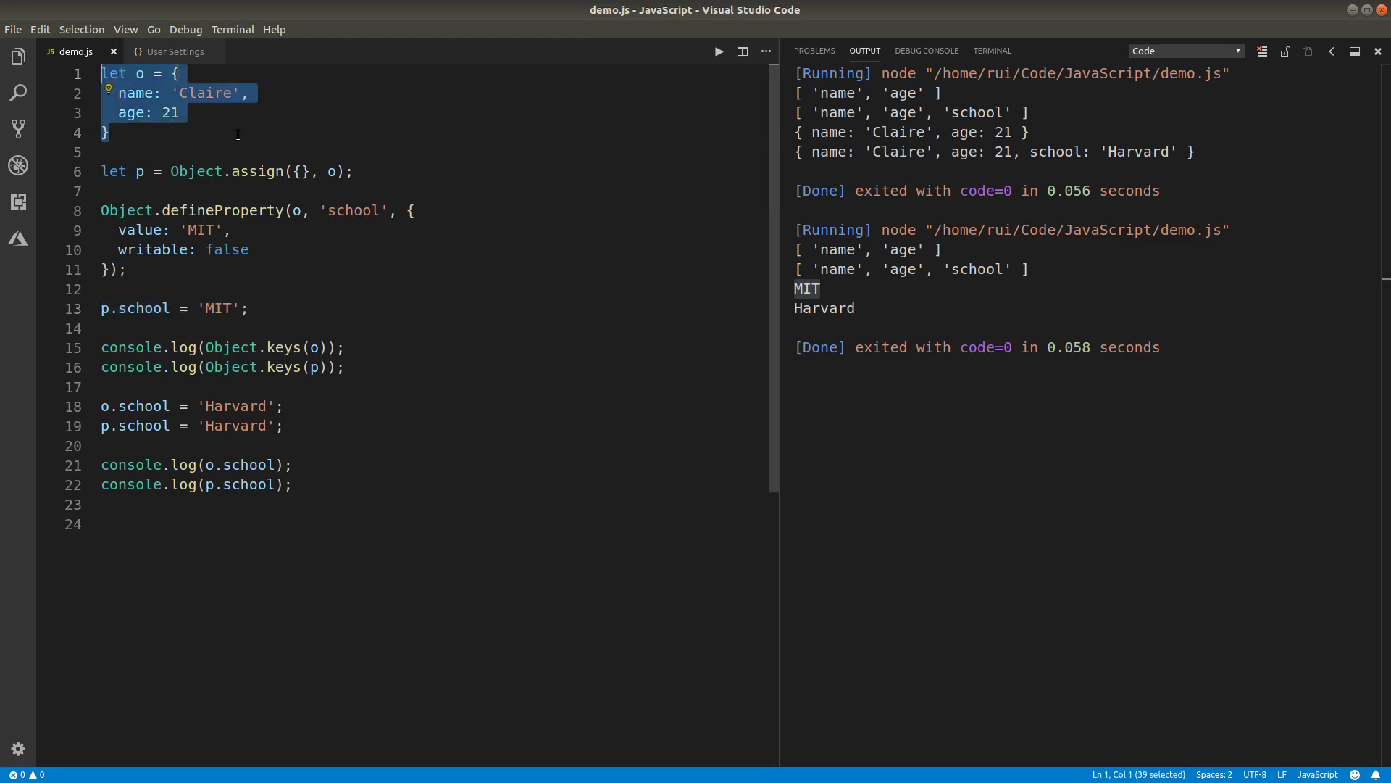
pyautogui.click(204, 132)
pyautogui.click(338, 171)
pyautogui.hotkey('shift', 'Home')
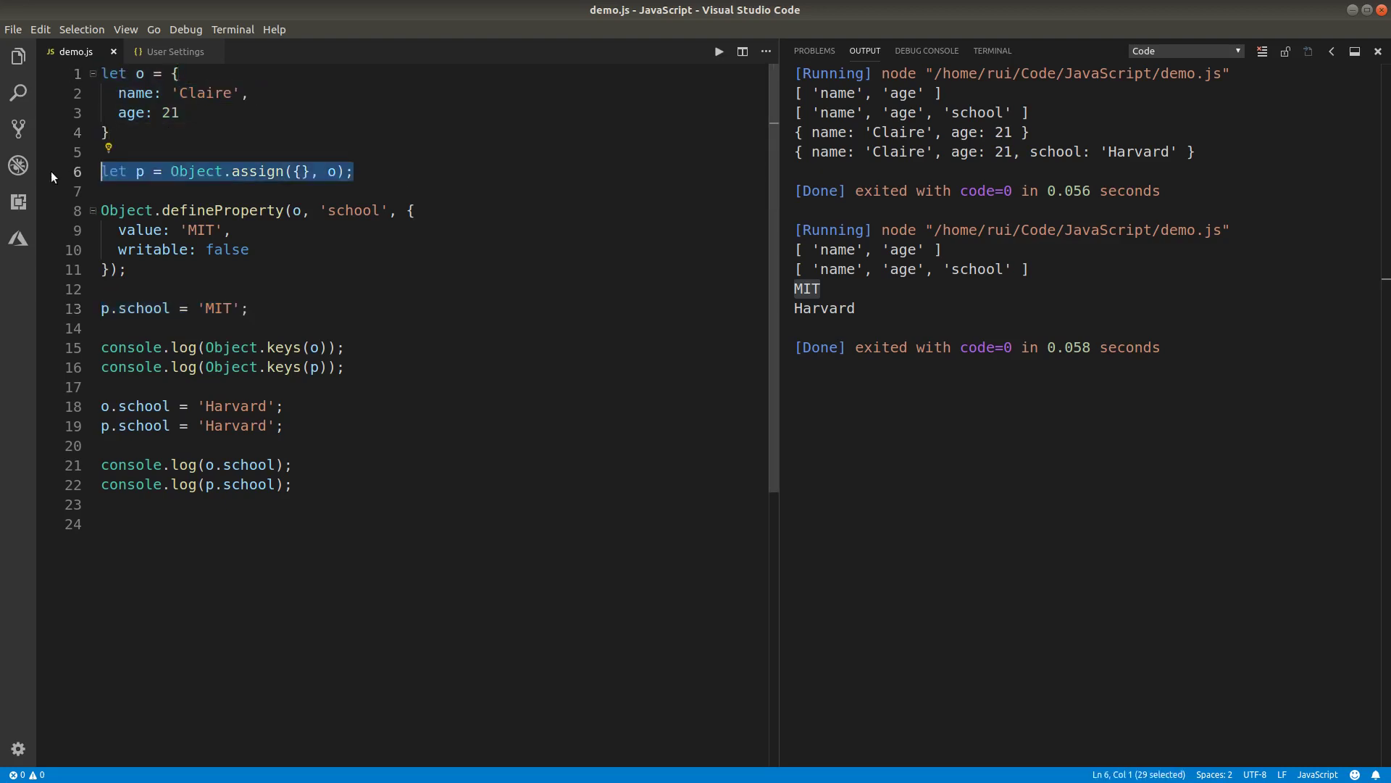
pyautogui.press('Left')
pyautogui.press('Right')
pyautogui.press('Right')
pyautogui.press('Right')
pyautogui.hotkey('shift', 'Left')
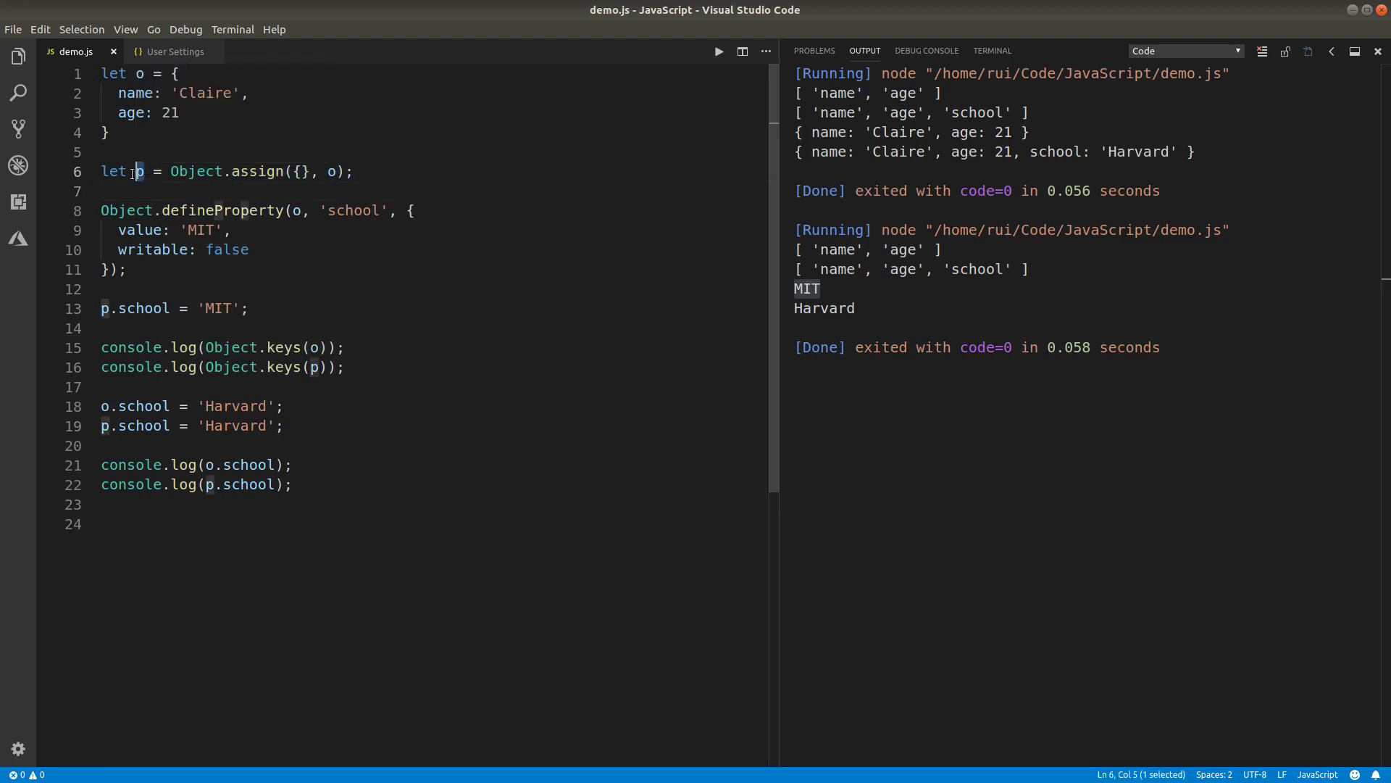
pyautogui.hotkey('shift', 'Left')
pyautogui.click(302, 171)
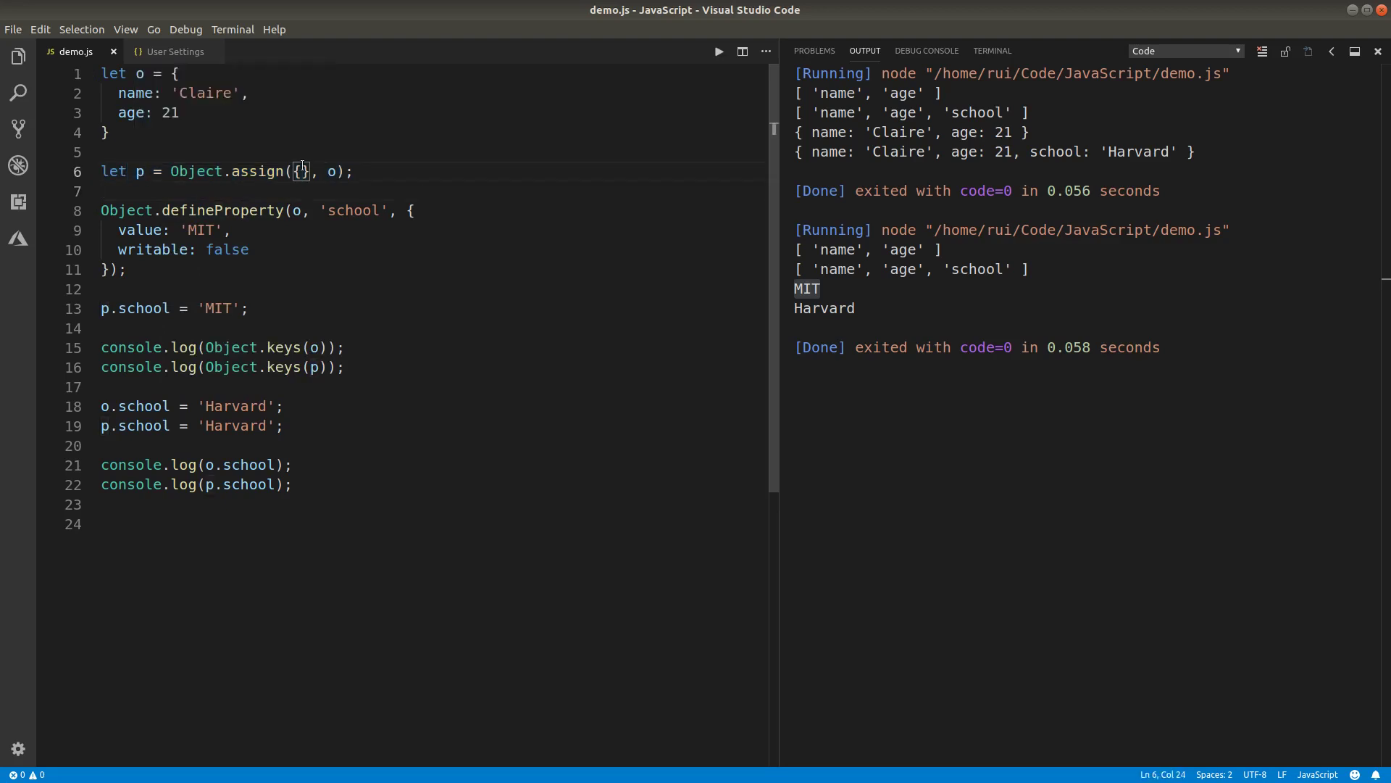
pyautogui.click(155, 170)
pyautogui.hotkey('shift', 'Left')
pyautogui.hotkey('shift', 'Left')
pyautogui.hotkey('shift', 'Left')
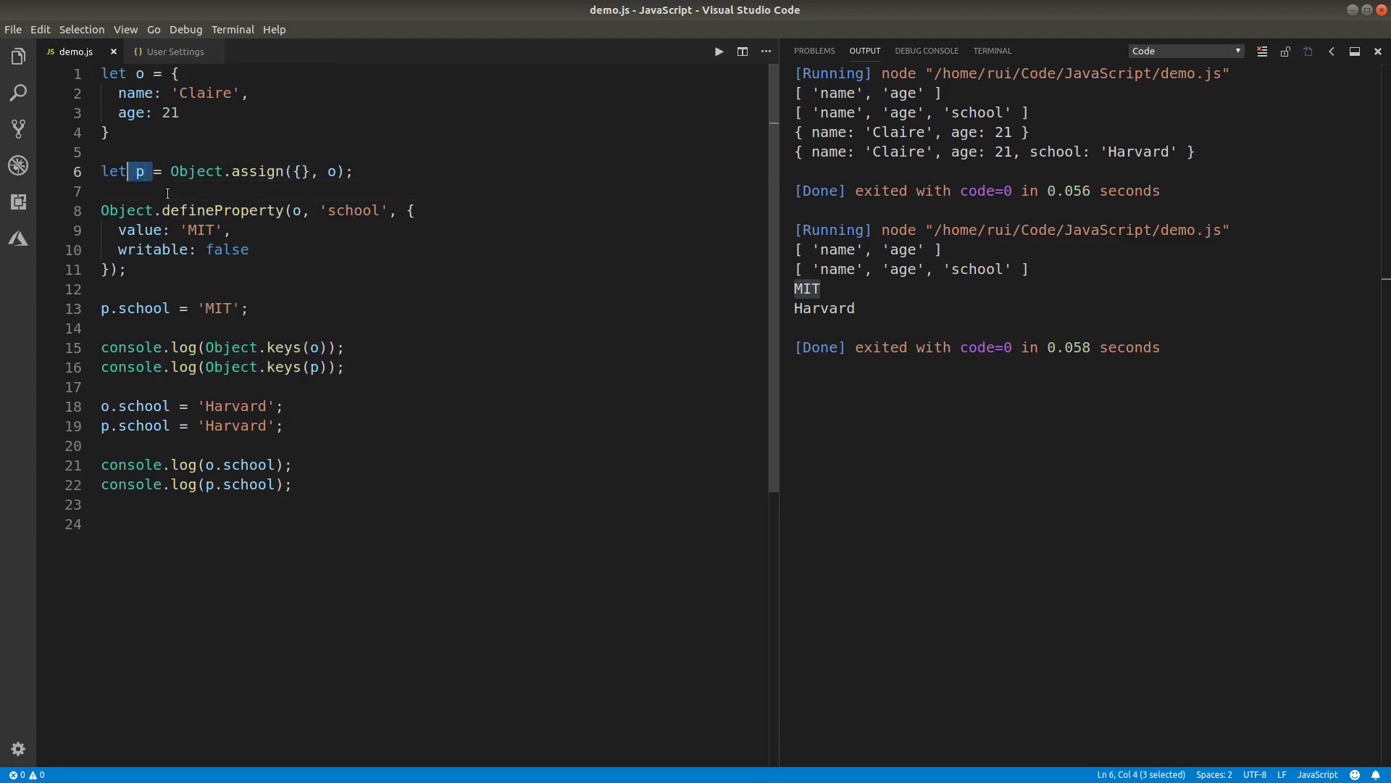
pyautogui.click(198, 182)
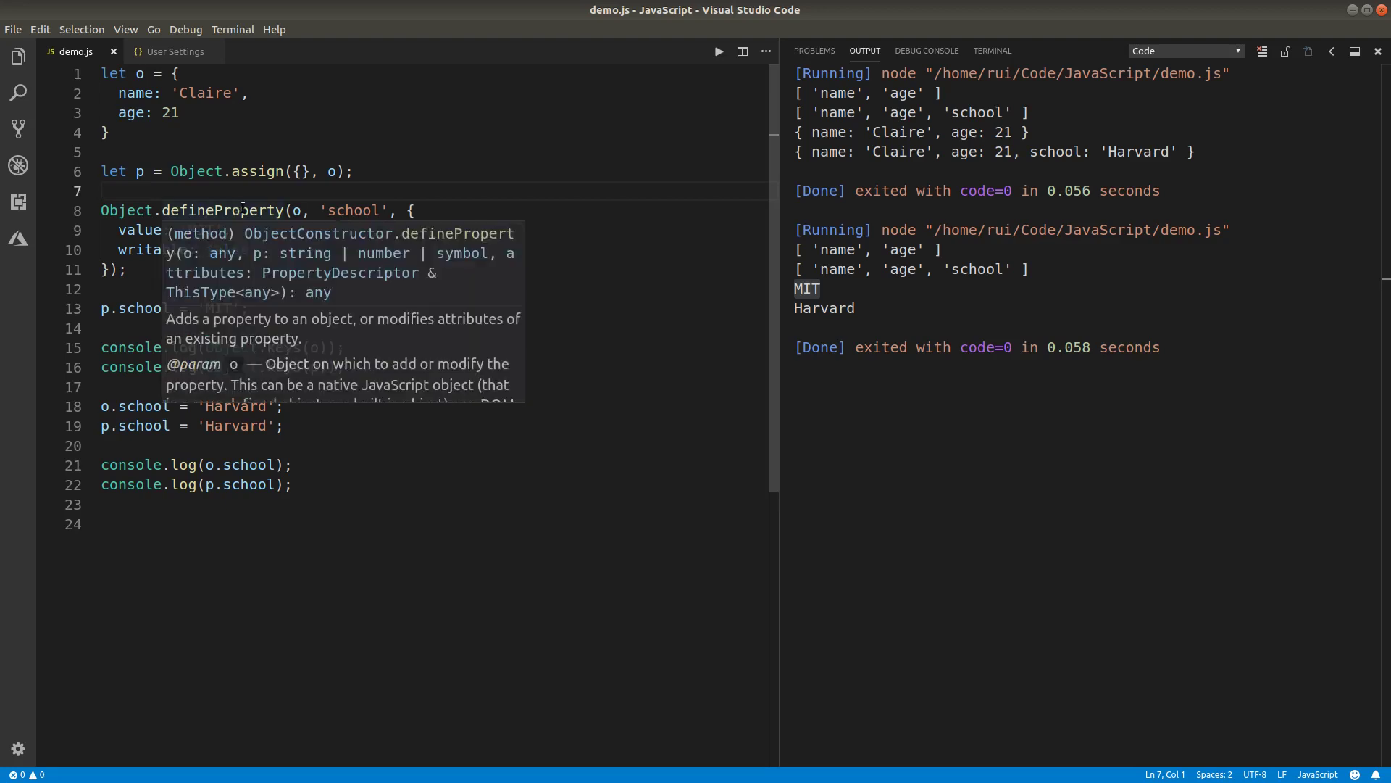
pyautogui.moveTo(254, 309); pyautogui.dragTo(51, 308)
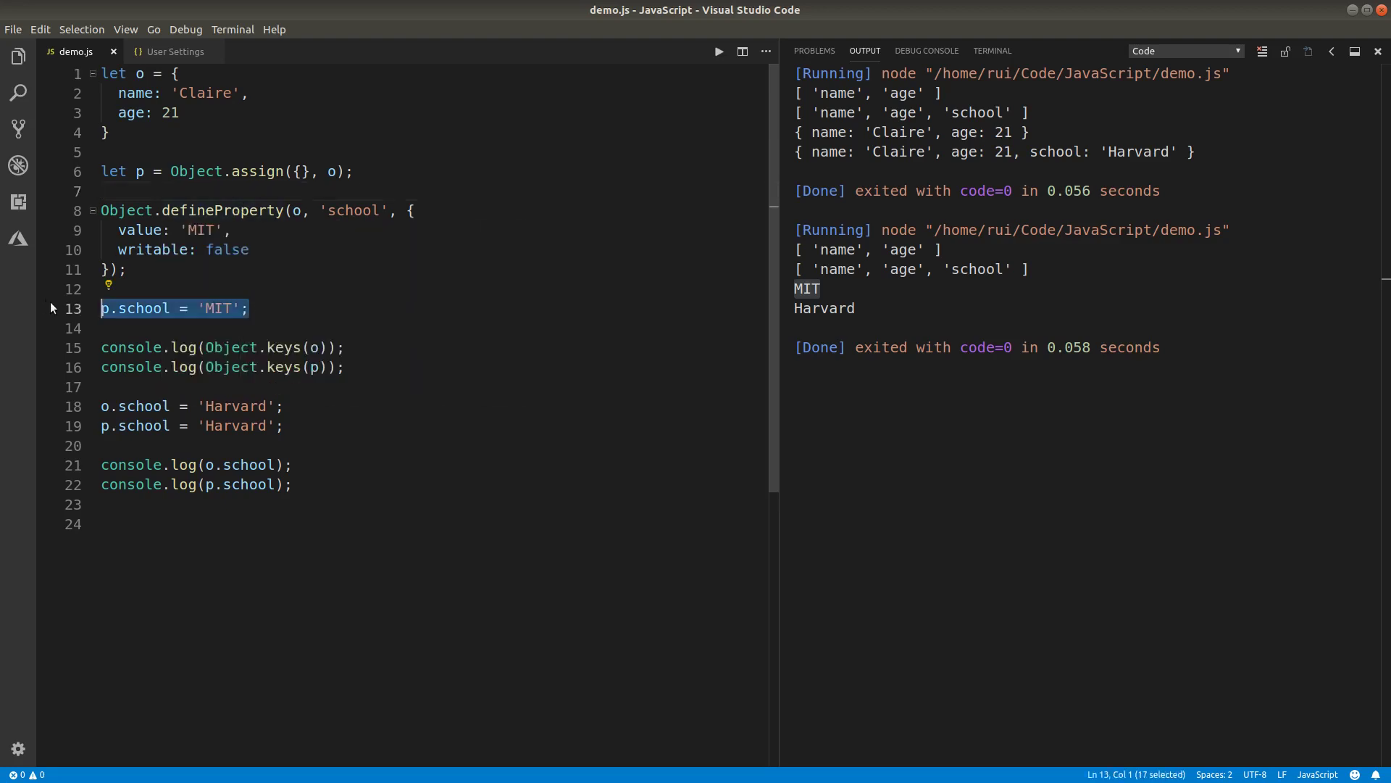
pyautogui.click(445, 401)
pyautogui.moveTo(359, 367); pyautogui.dragTo(12, 353)
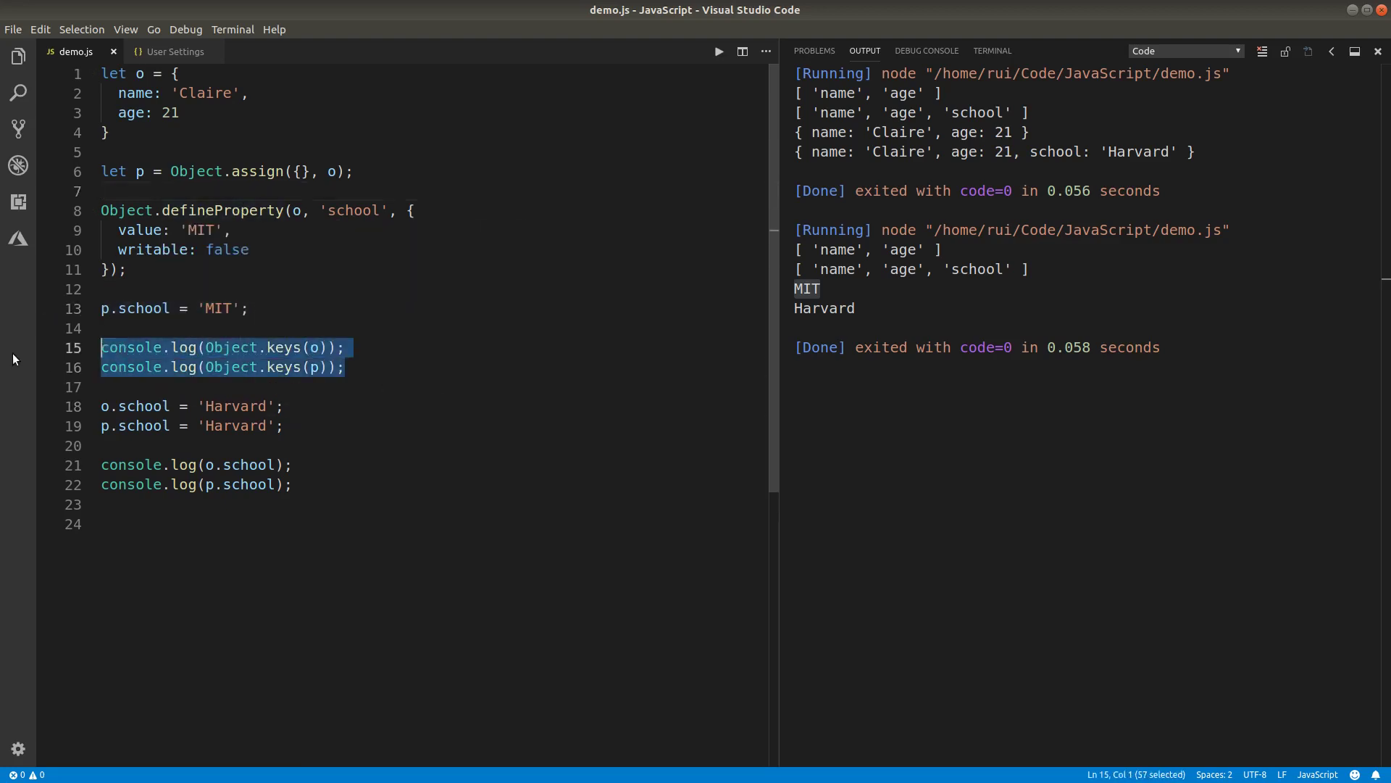
pyautogui.moveTo(944, 249); pyautogui.dragTo(788, 250)
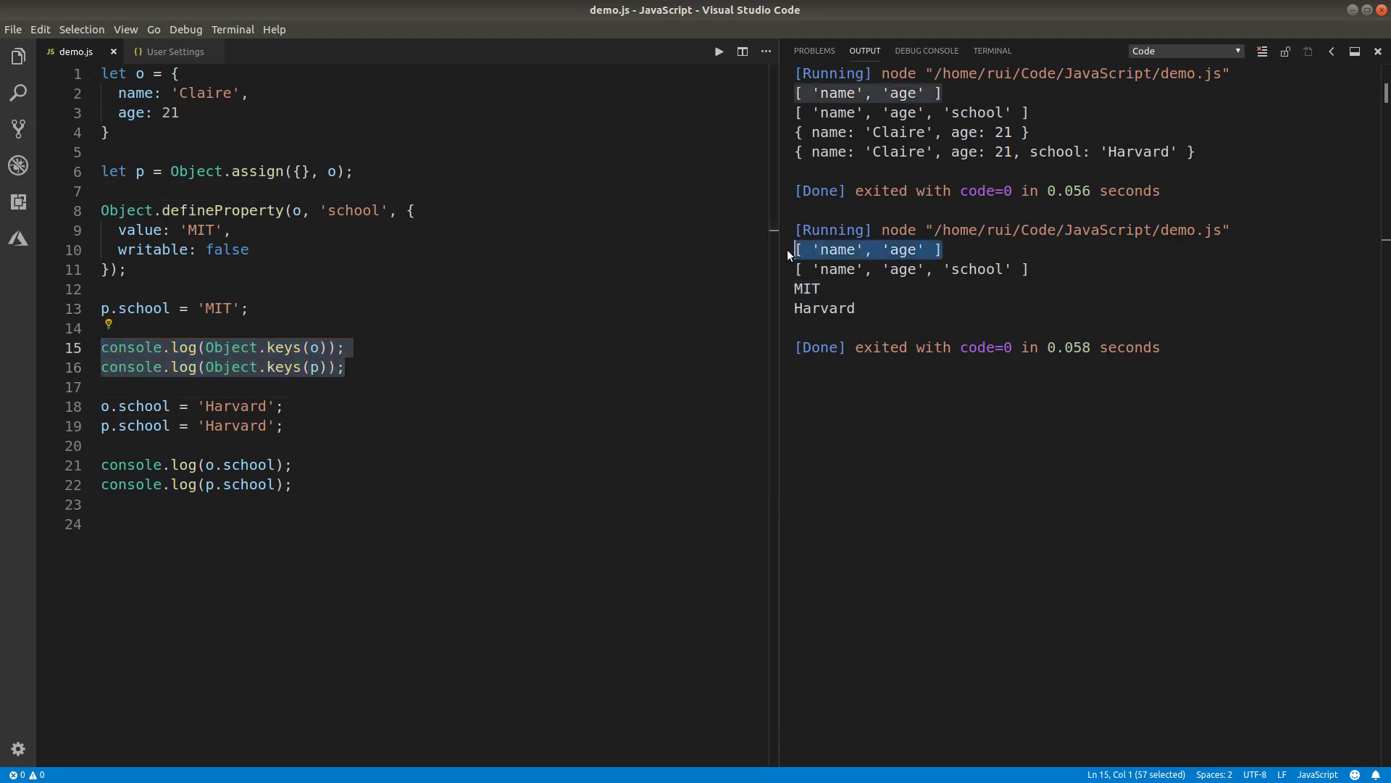
pyautogui.moveTo(1076, 269); pyautogui.dragTo(785, 267)
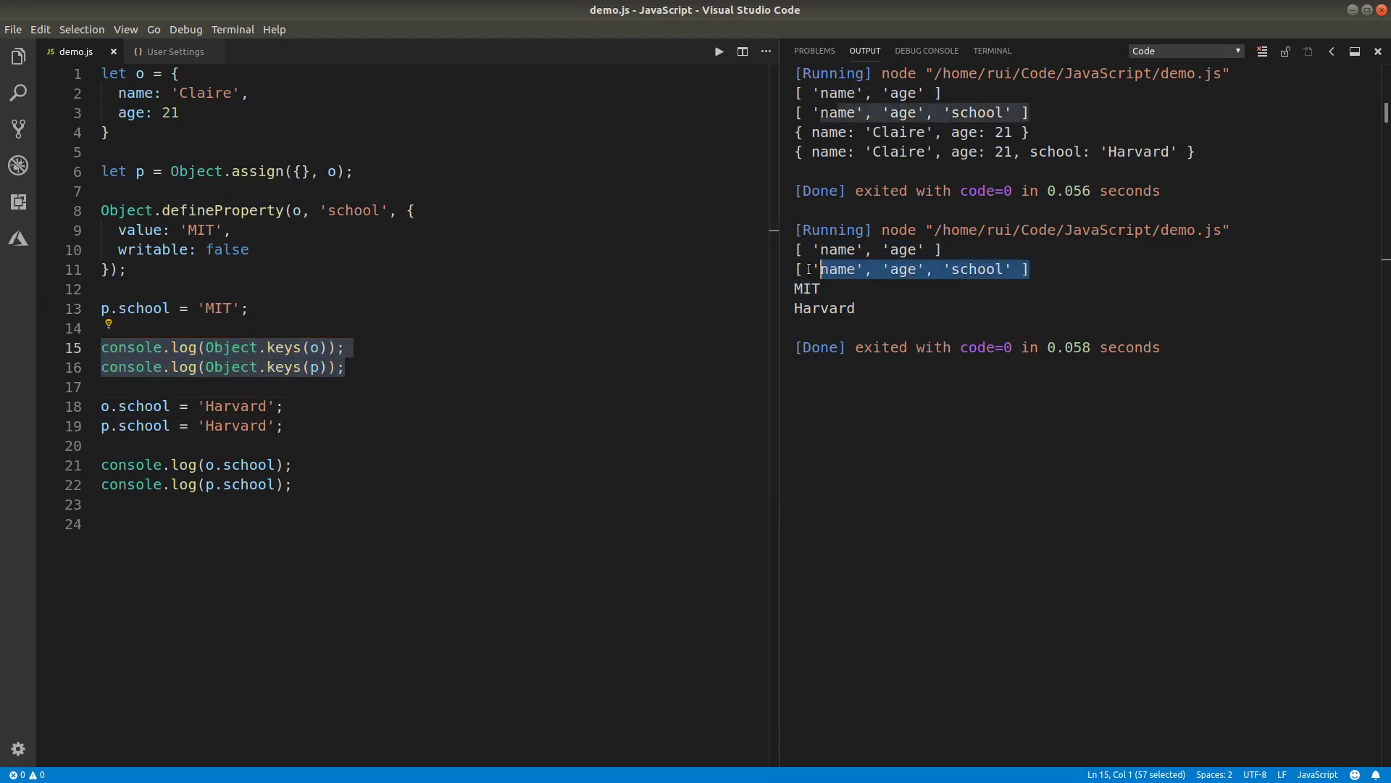
pyautogui.click(445, 368)
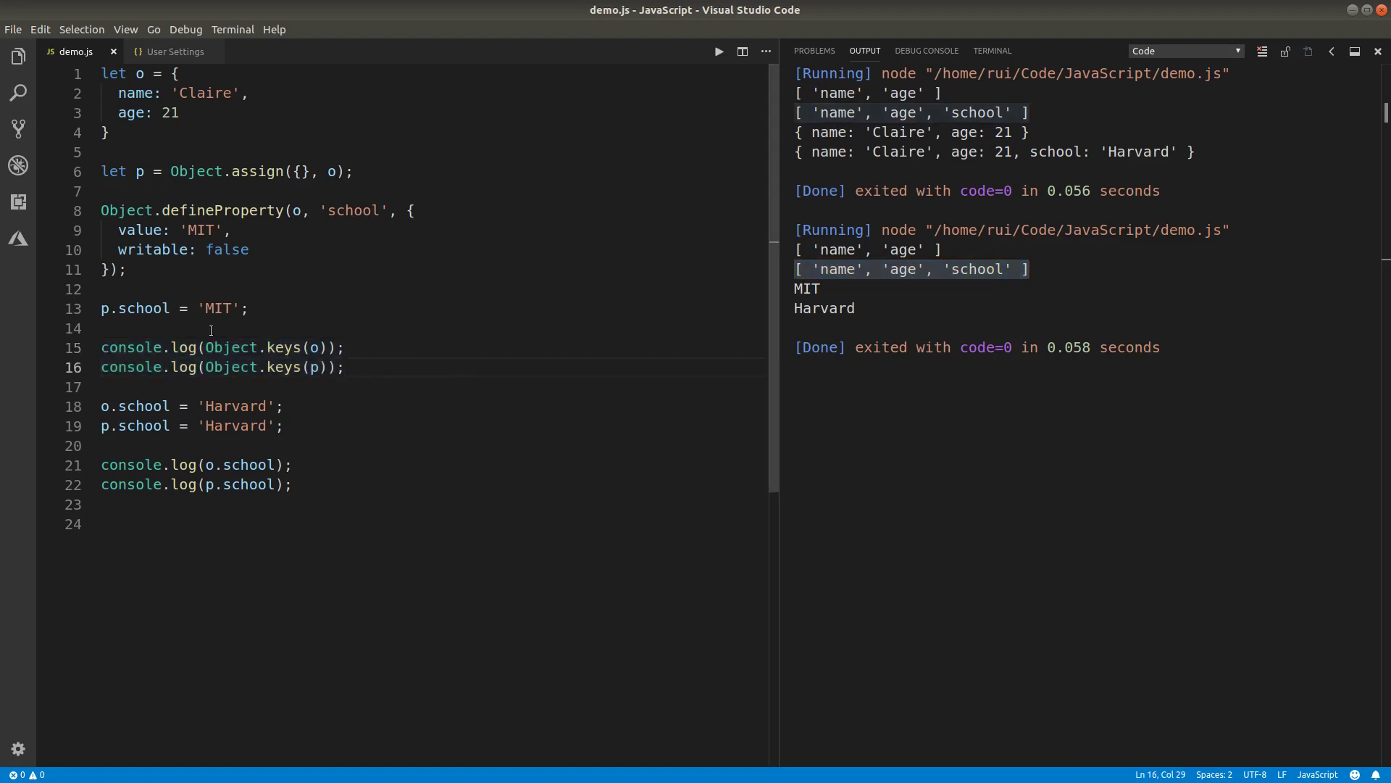
pyautogui.moveTo(271, 309); pyautogui.dragTo(94, 311)
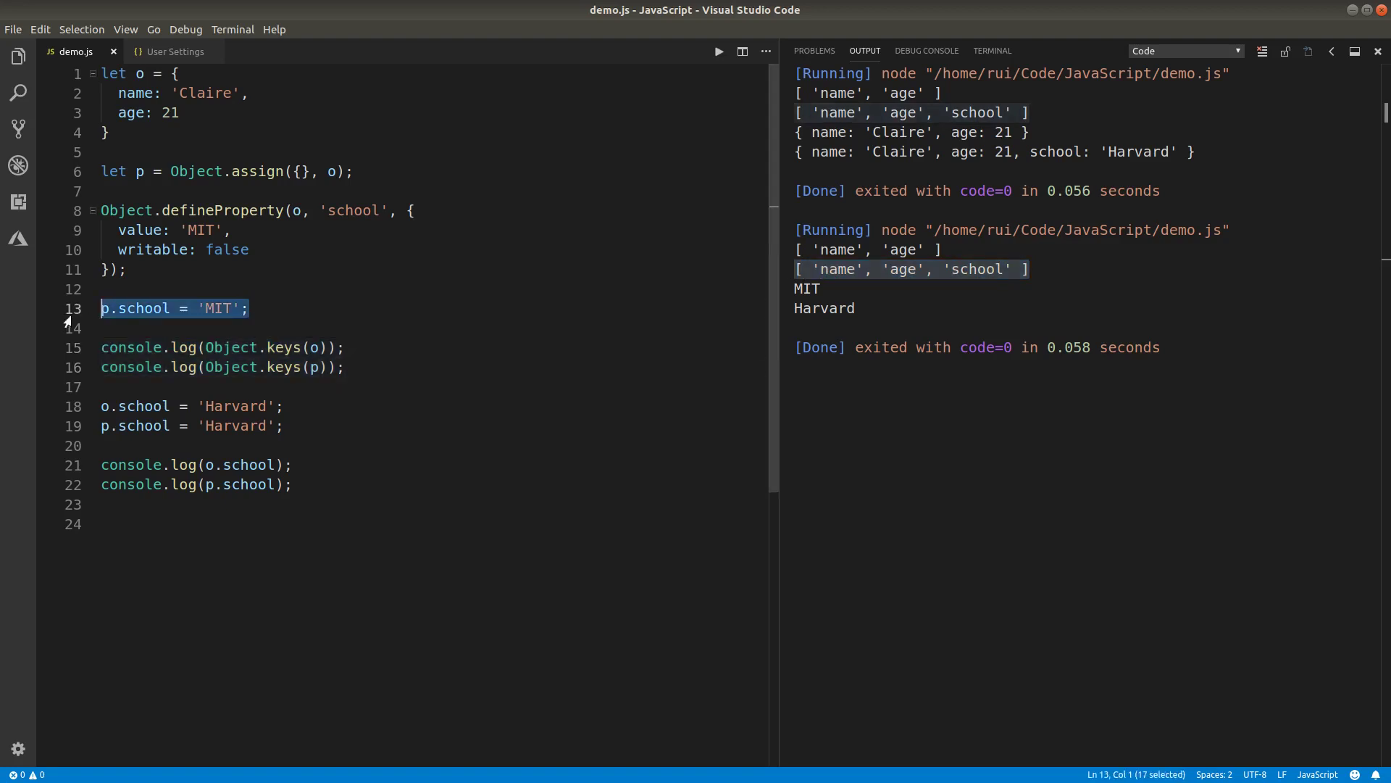
pyautogui.click(487, 374)
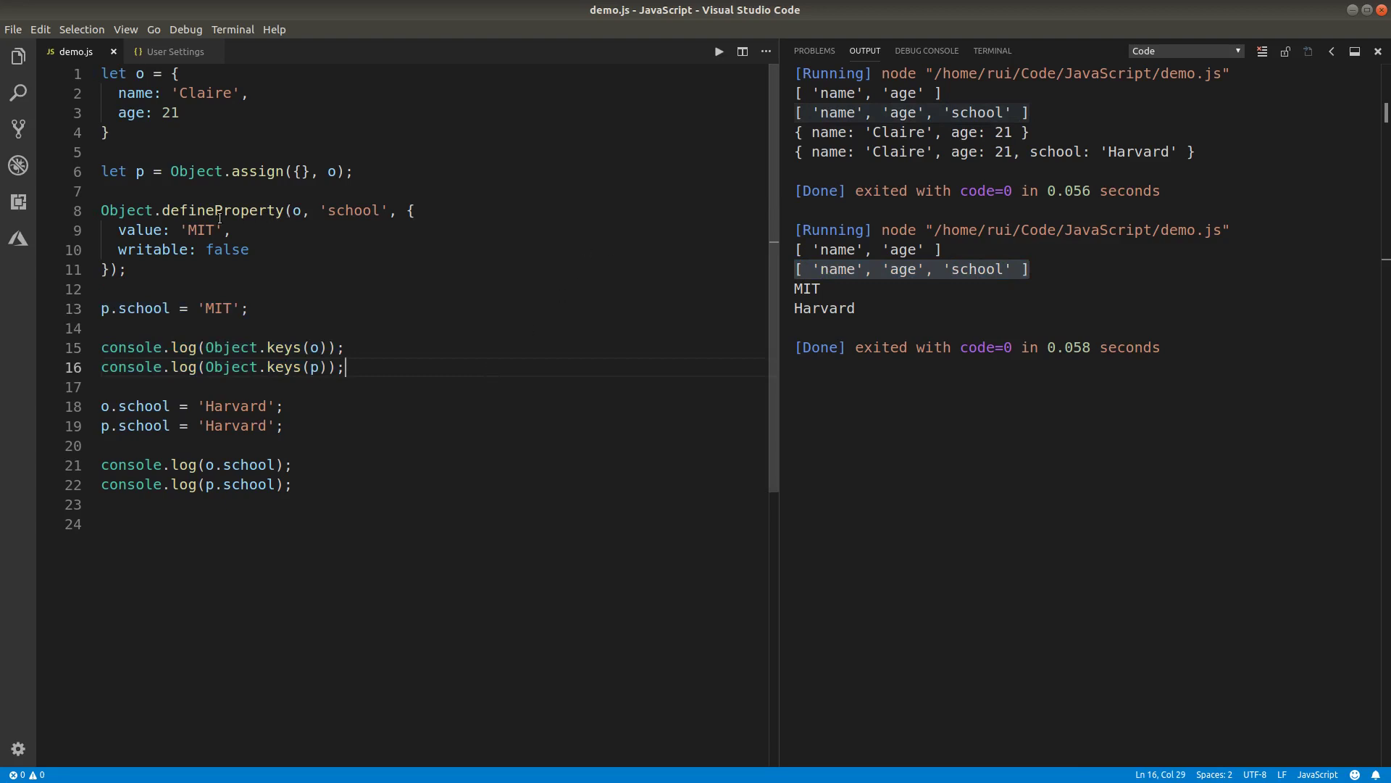
pyautogui.click(963, 248)
pyautogui.moveTo(963, 248); pyautogui.dragTo(779, 248)
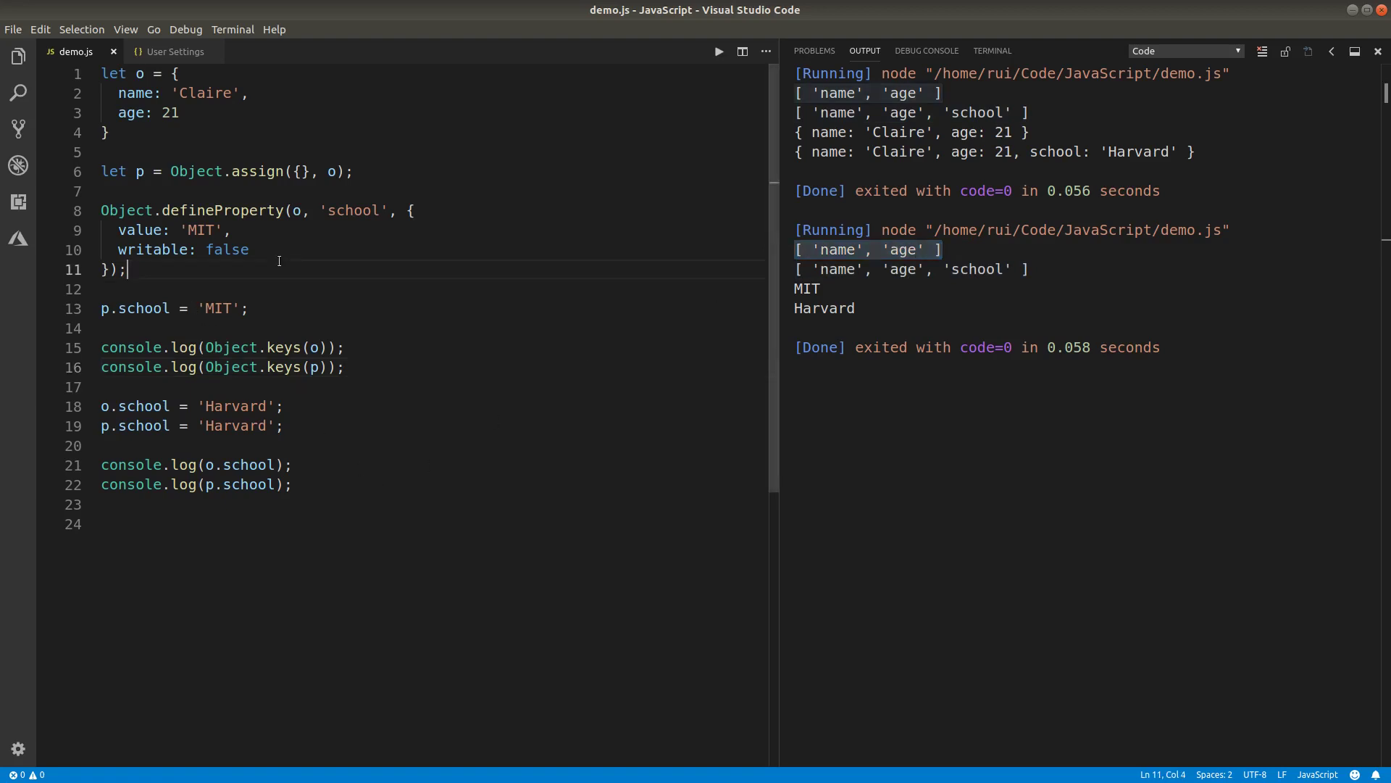
pyautogui.moveTo(127, 270); pyautogui.dragTo(109, 245)
pyautogui.press('Right')
pyautogui.click(319, 438)
pyautogui.hotkey('shift', 'Up')
pyautogui.hotkey('shift', 'Up')
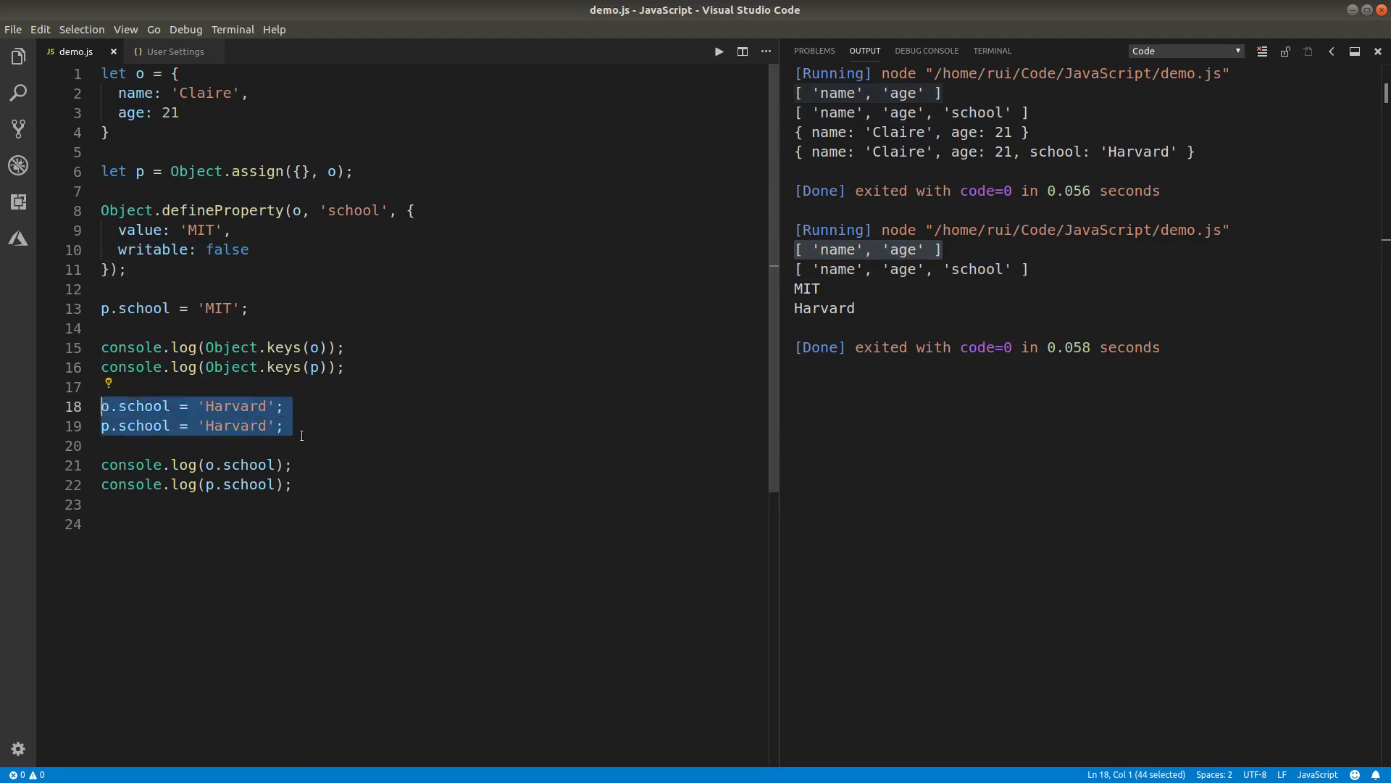
pyautogui.click(301, 434)
pyautogui.moveTo(348, 505); pyautogui.dragTo(106, 467)
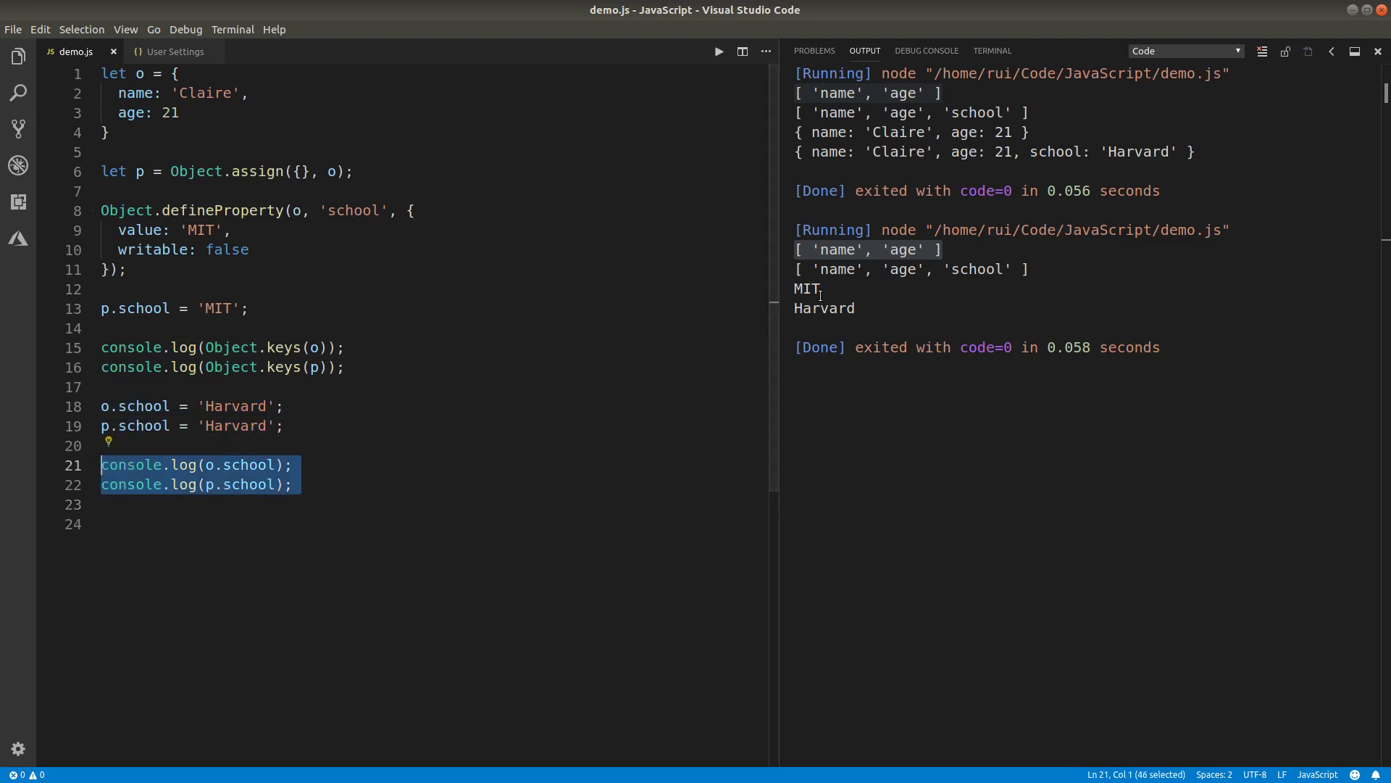
pyautogui.moveTo(822, 288); pyautogui.dragTo(795, 288)
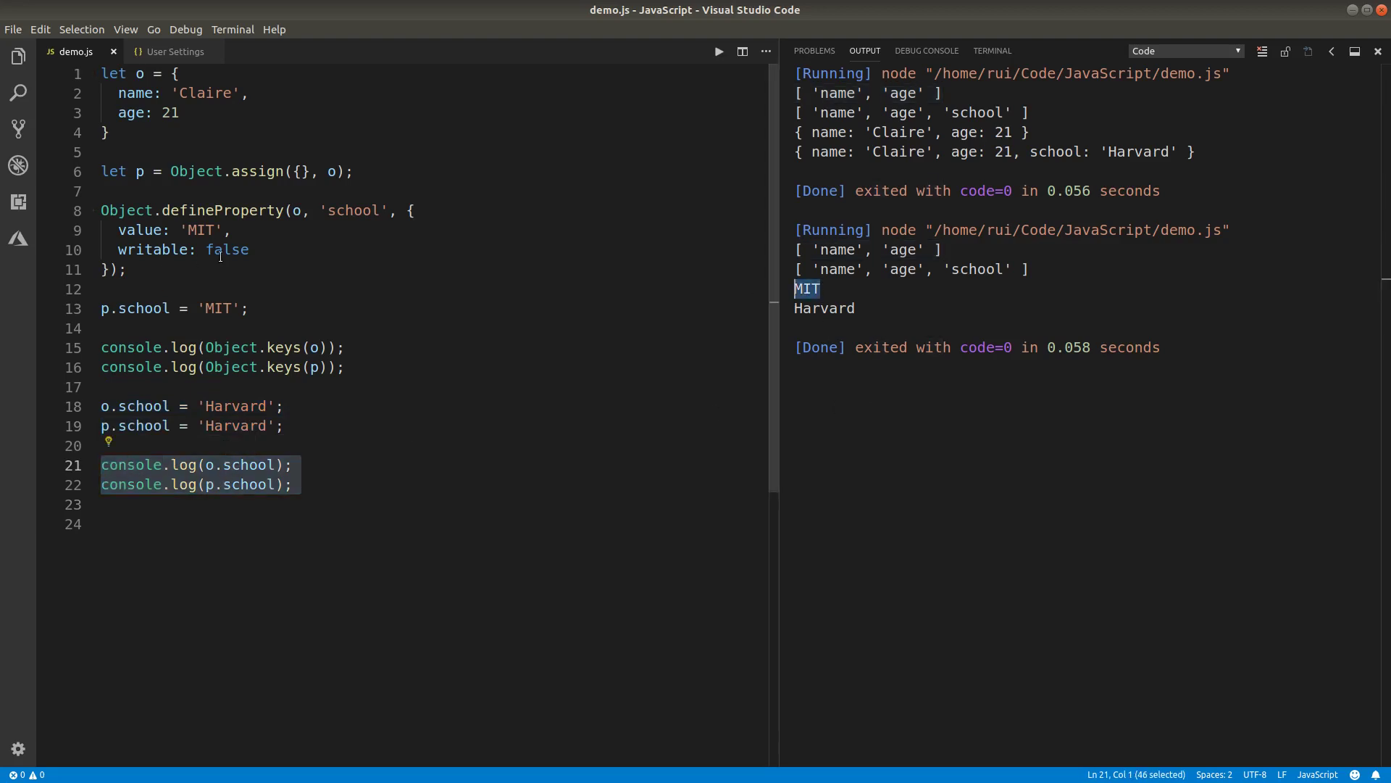
pyautogui.click(288, 426)
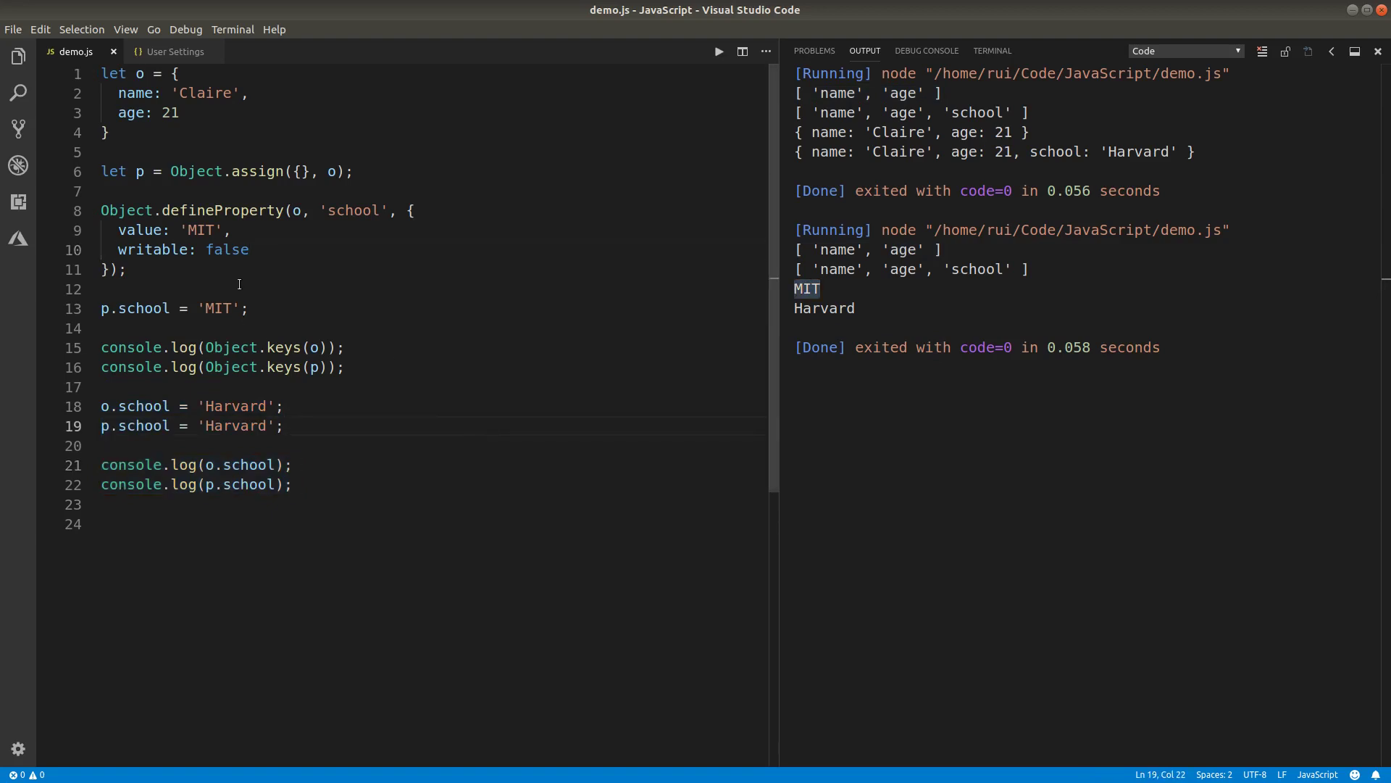
pyautogui.moveTo(248, 308)
pyautogui.mouseDown()
pyautogui.moveTo(97, 307)
pyautogui.moveTo(102, 191)
pyautogui.mouseUp()
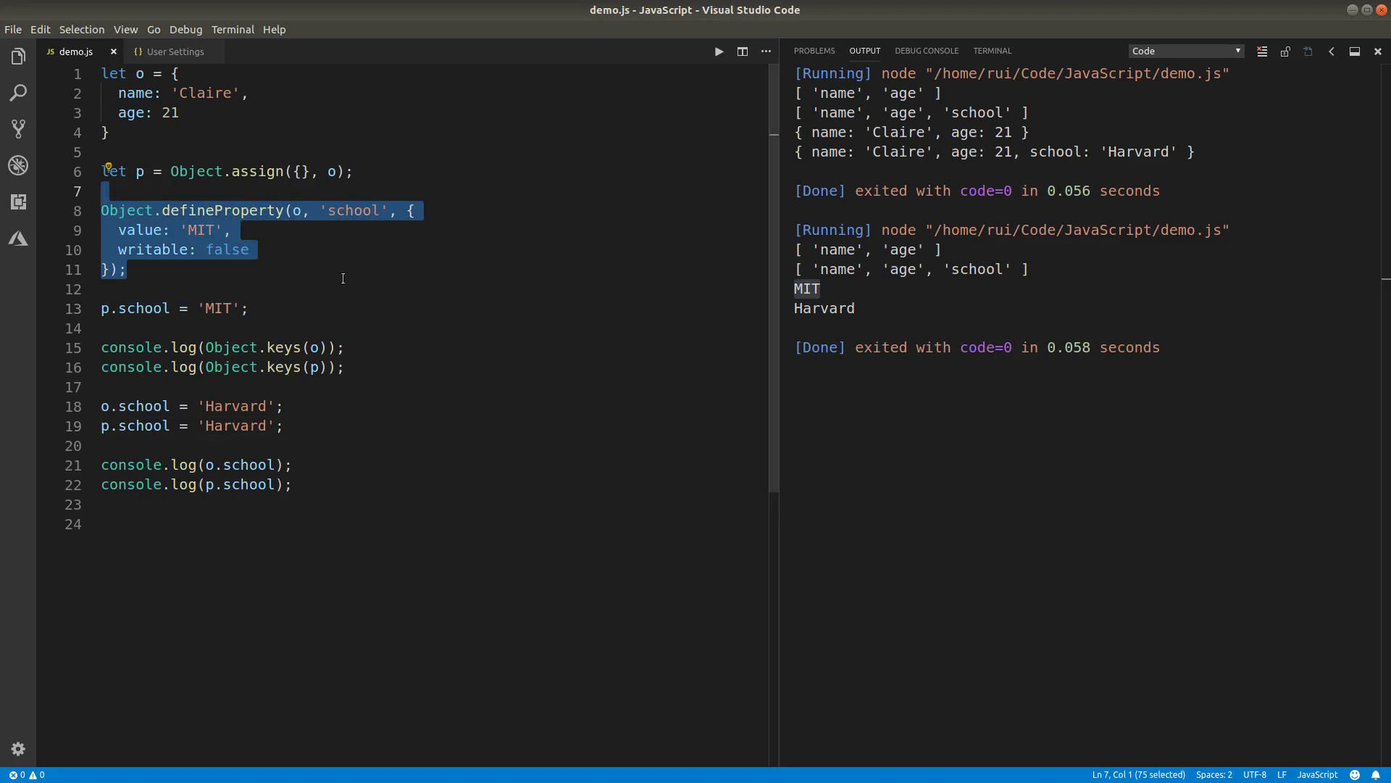
pyautogui.click(430, 307)
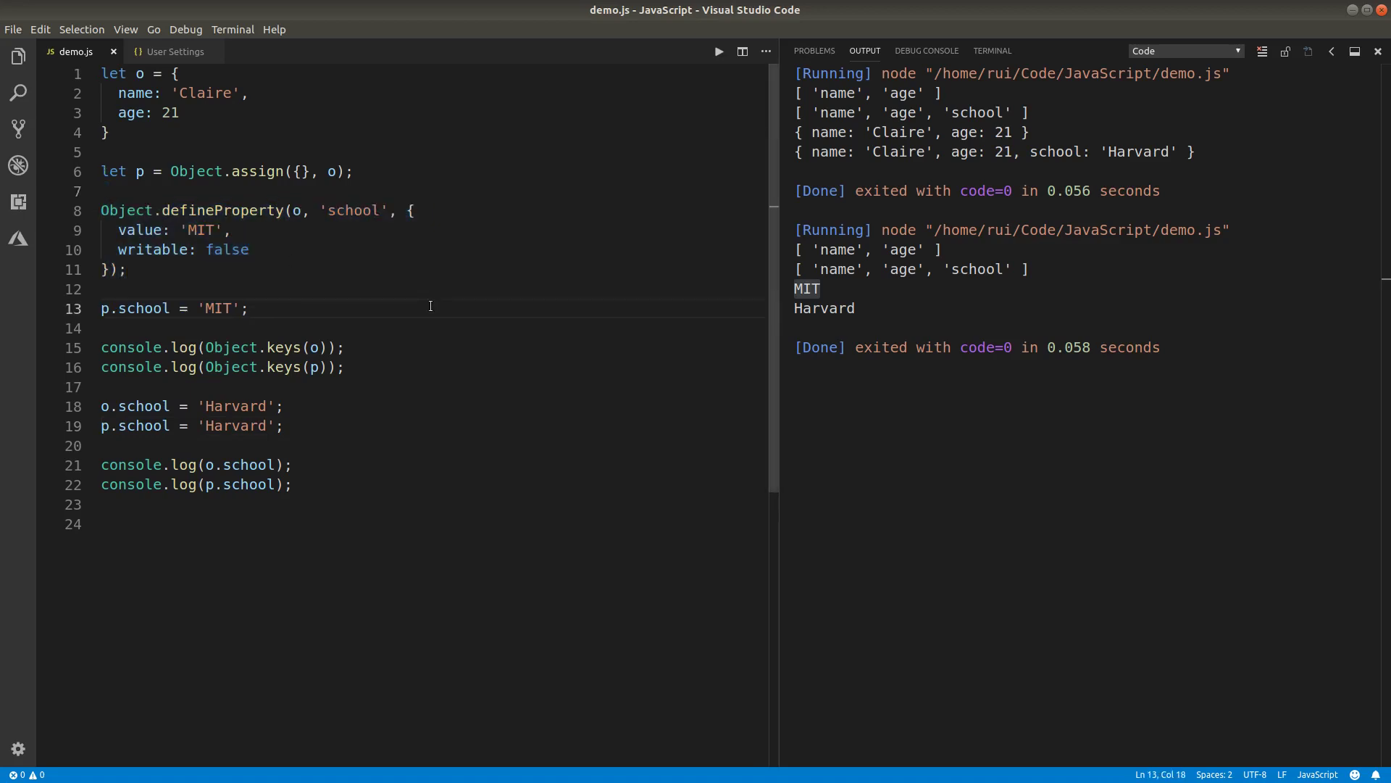